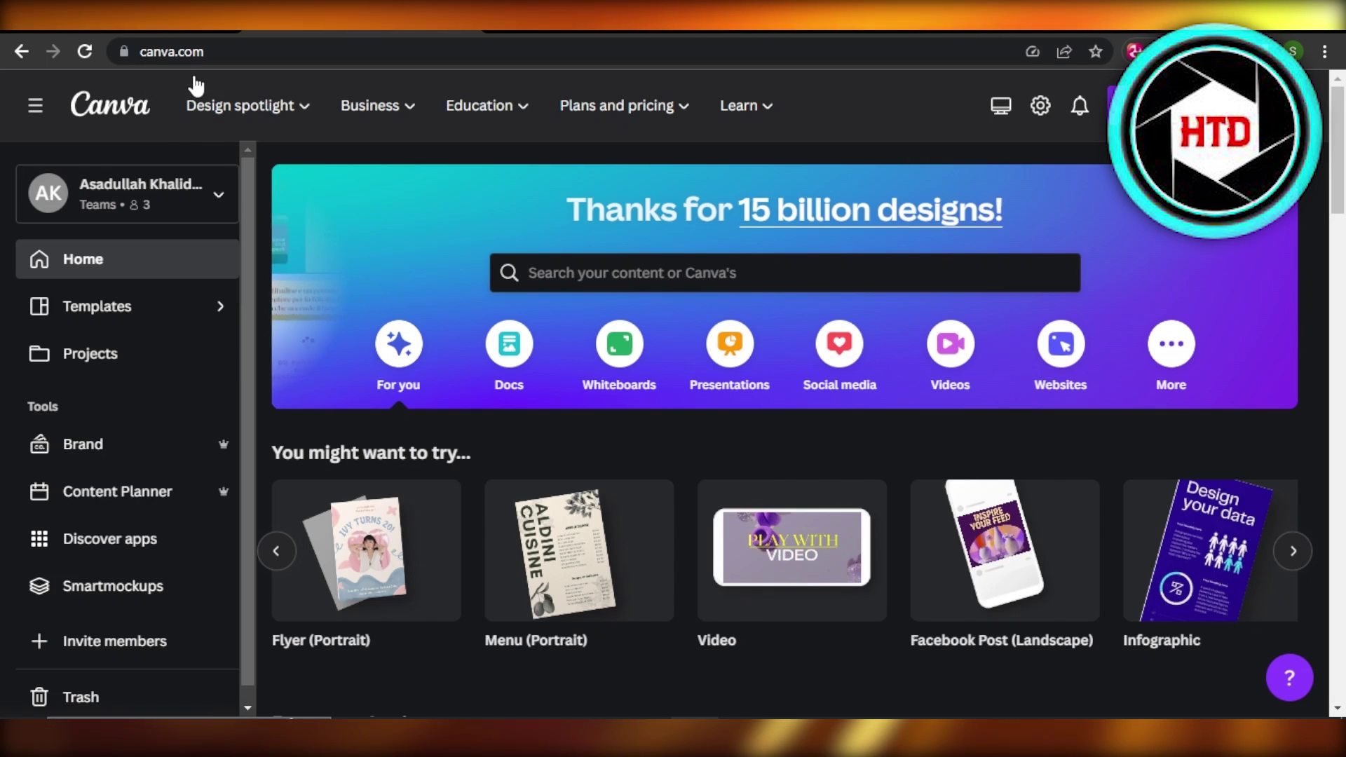
Start a new Video design from the featured design types on the Canva home page
{"action": "left_click", "coordinate": [195, 114]}
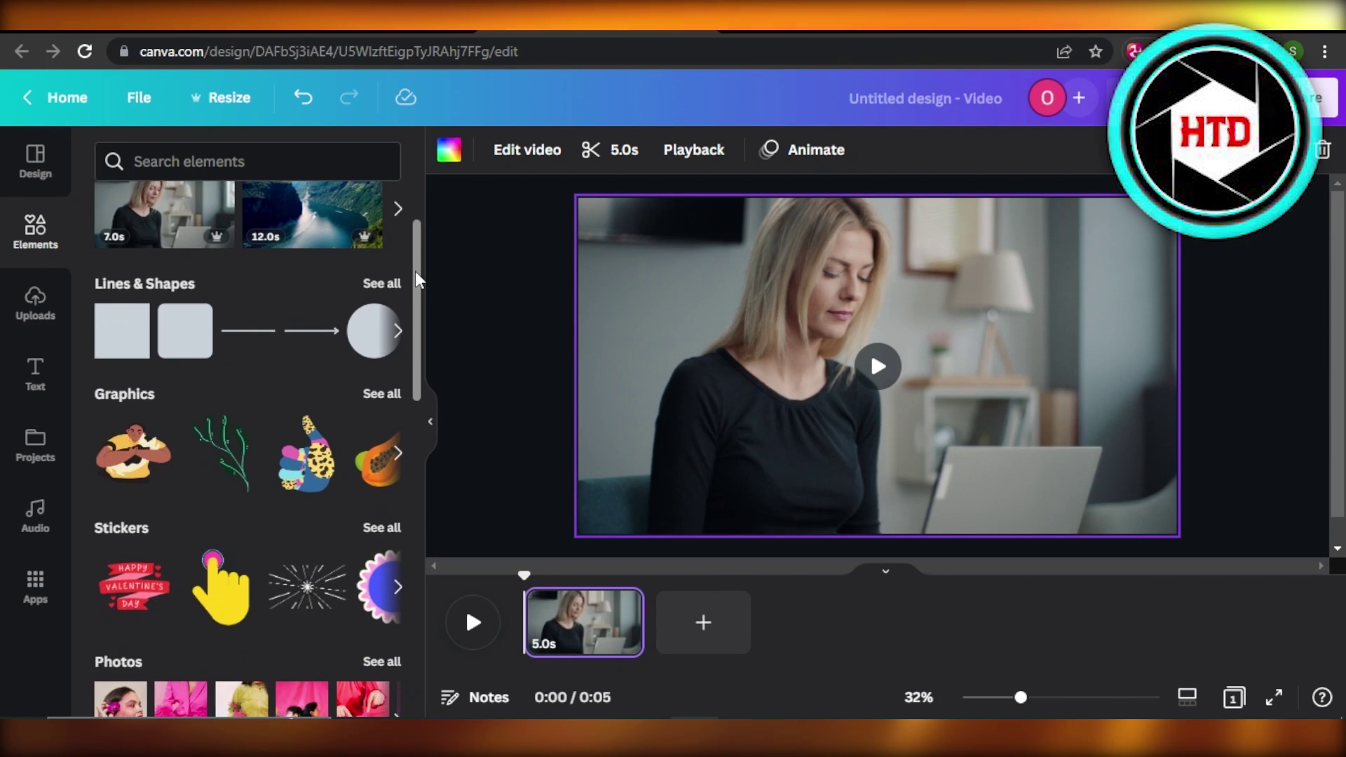
{"action": "scroll", "coordinate": [416, 276], "scroll_direction": "up", "scroll_amount": 2}
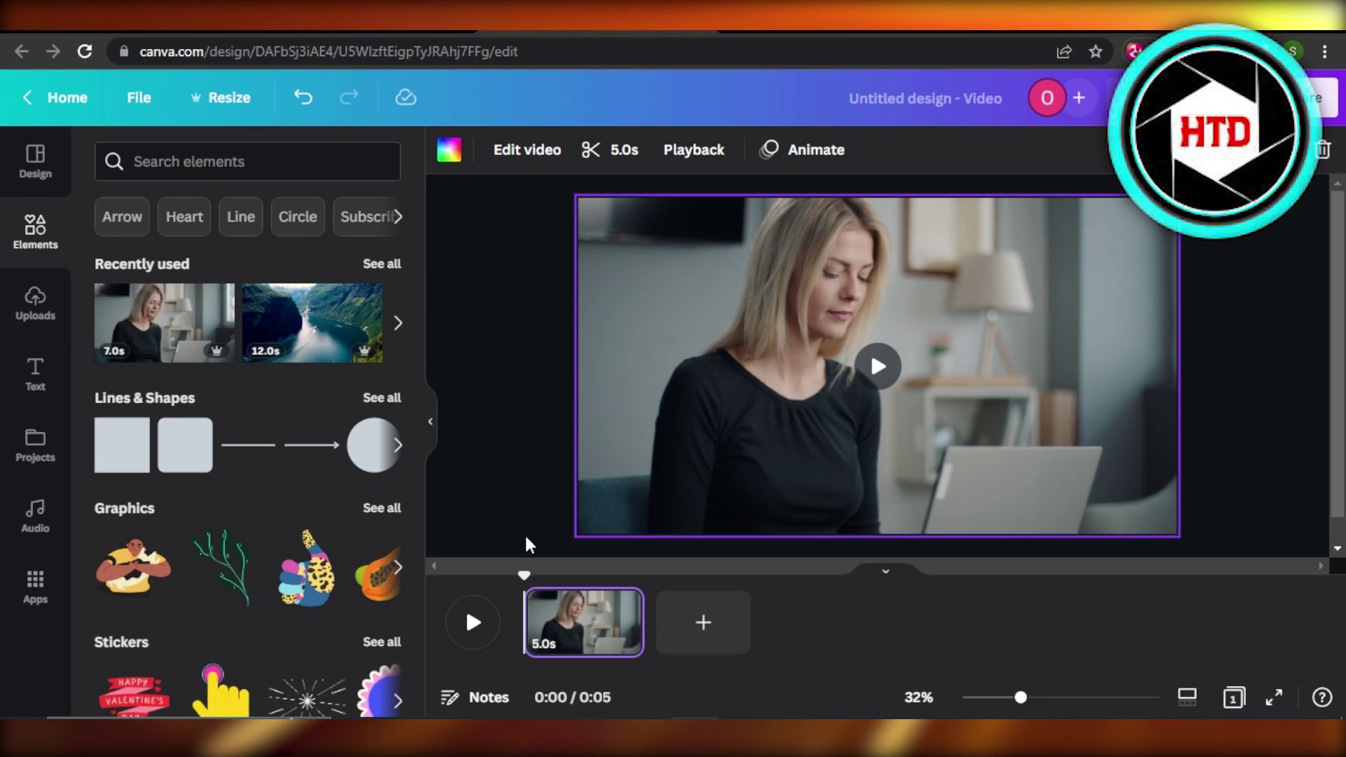
{"action": "left_click", "coordinate": [479, 622]}
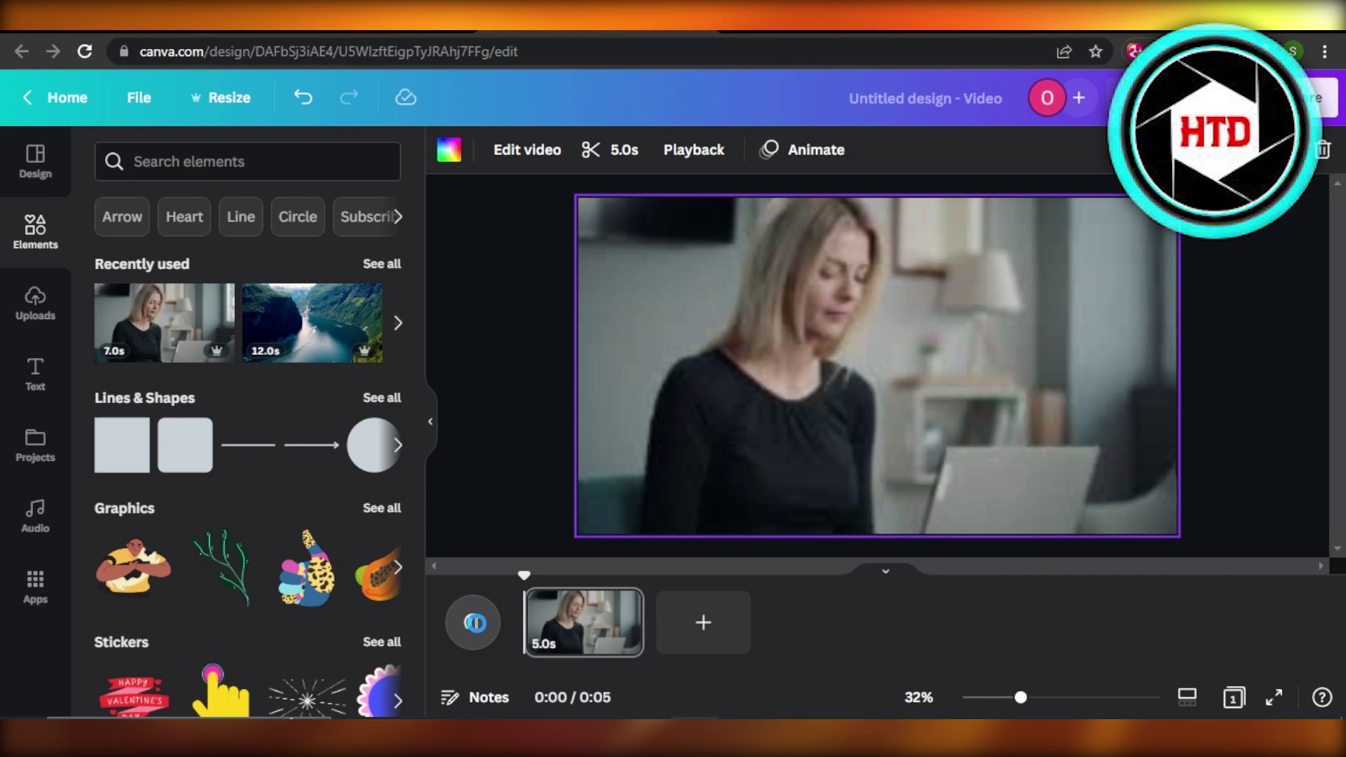
{"action": "left_click", "coordinate": [477, 633]}
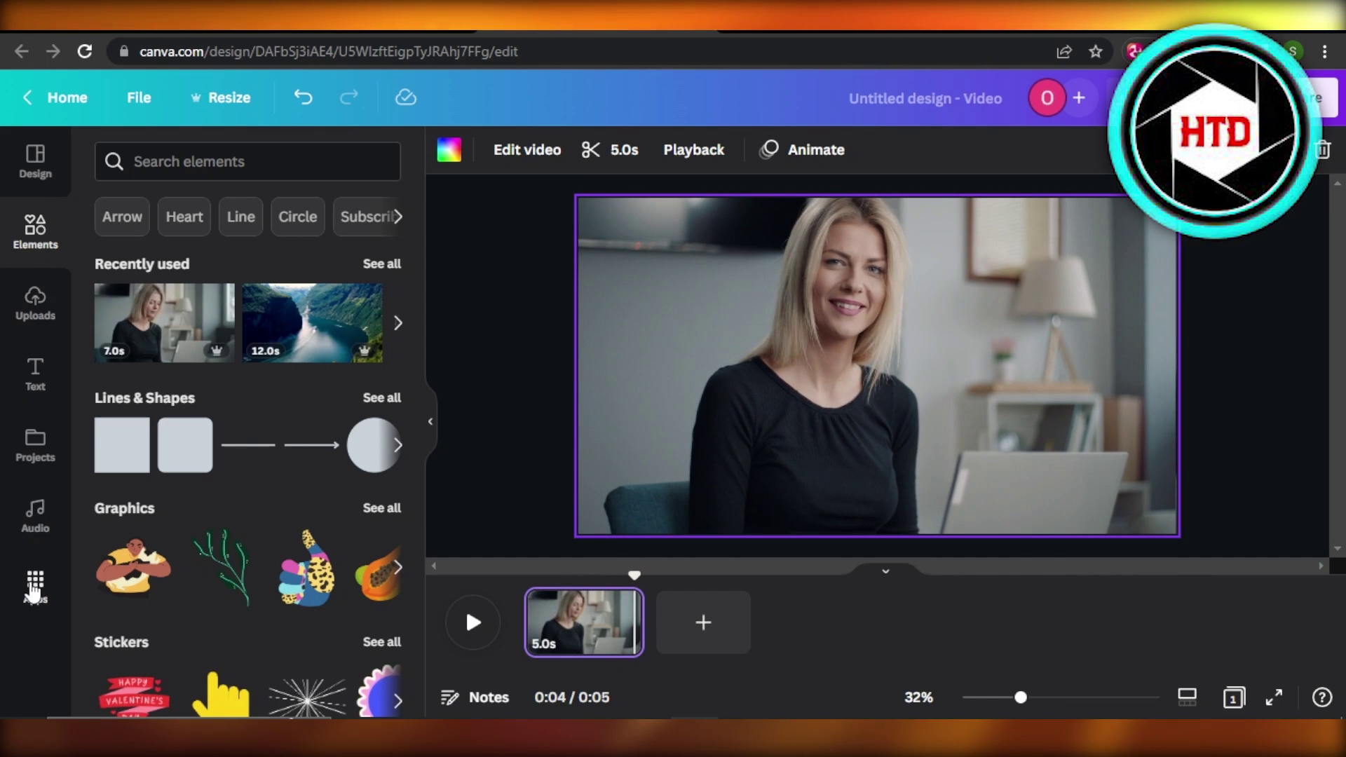
Show the Audio library from the left sidebar, listing tracks such as Ukulele Song
{"action": "left_click", "coordinate": [34, 585]}
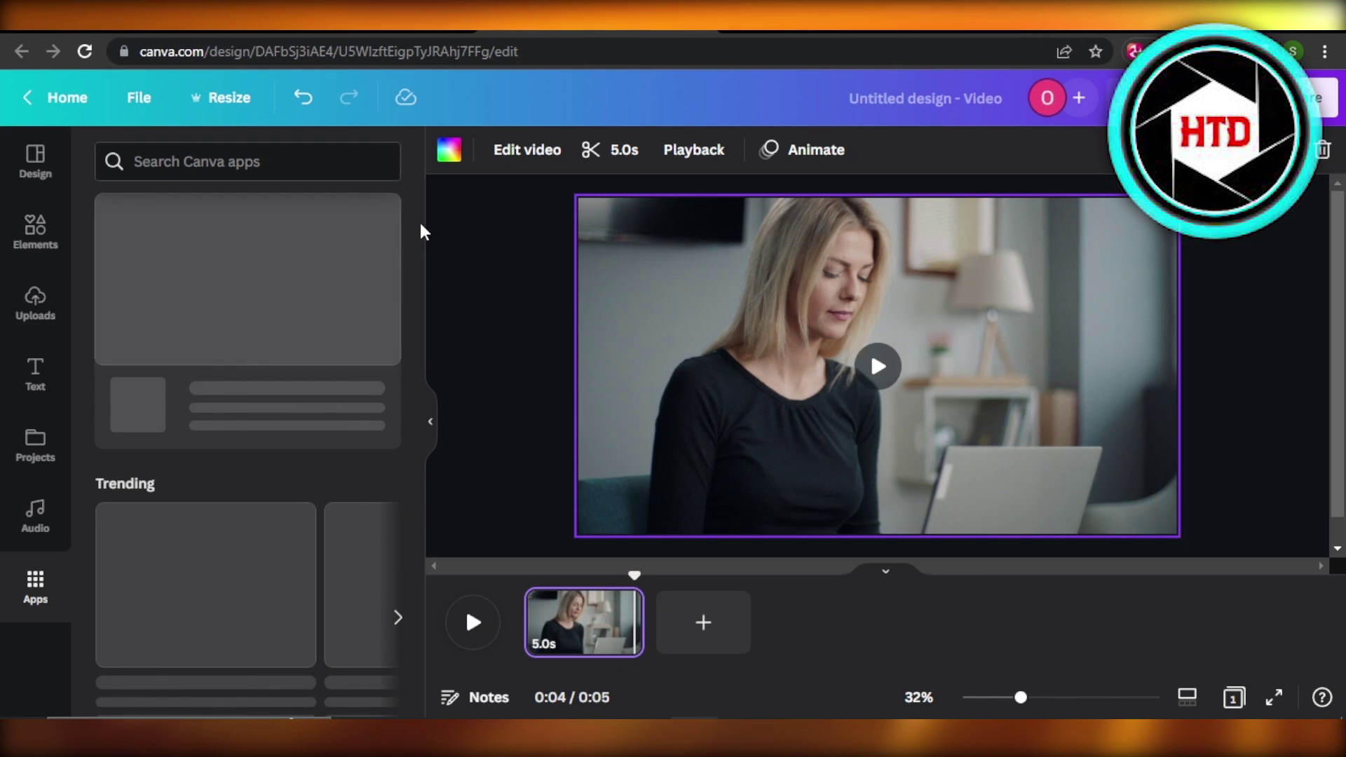
{"action": "left_click_drag", "start_coordinate": [416, 228], "coordinate": [368, 378]}
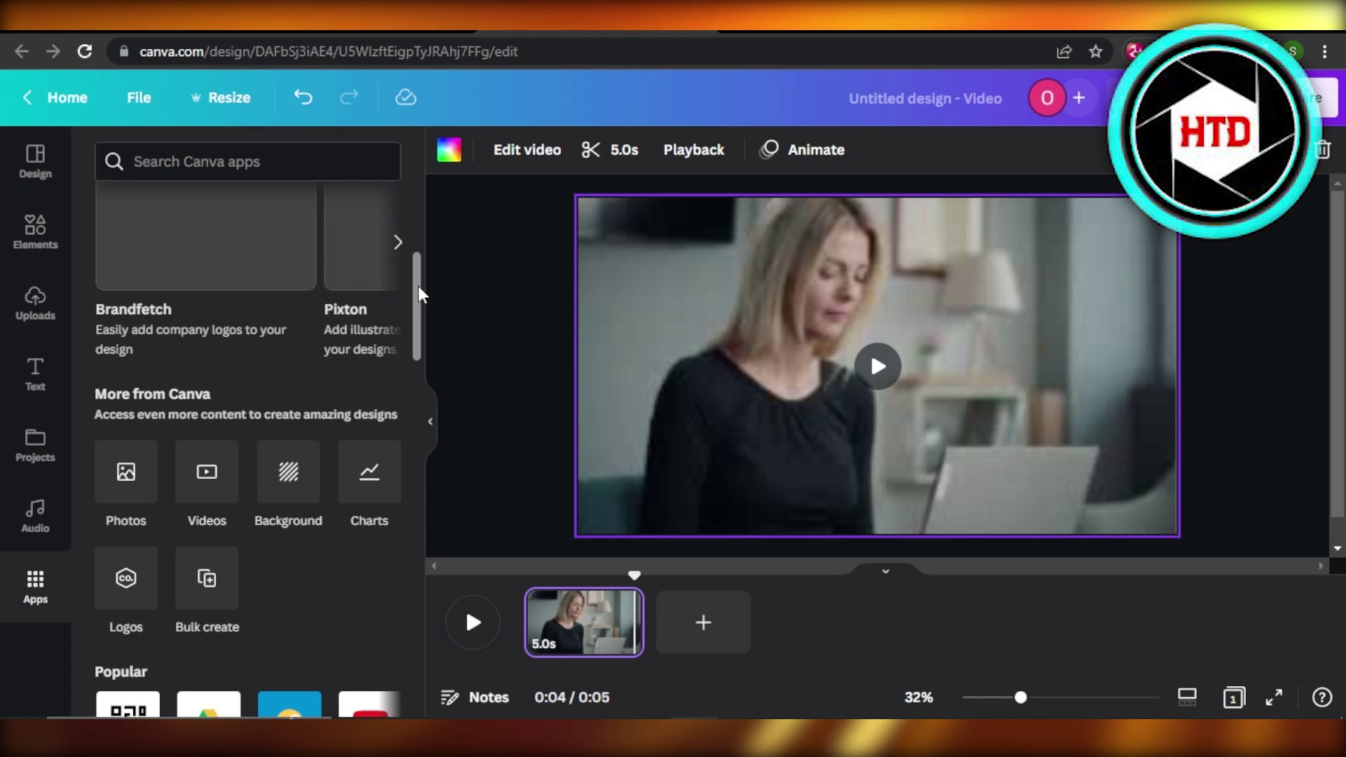
{"action": "left_click_drag", "start_coordinate": [415, 295], "coordinate": [419, 305]}
{"action": "scroll", "coordinate": [418, 305], "scroll_direction": "down", "scroll_amount": 1}
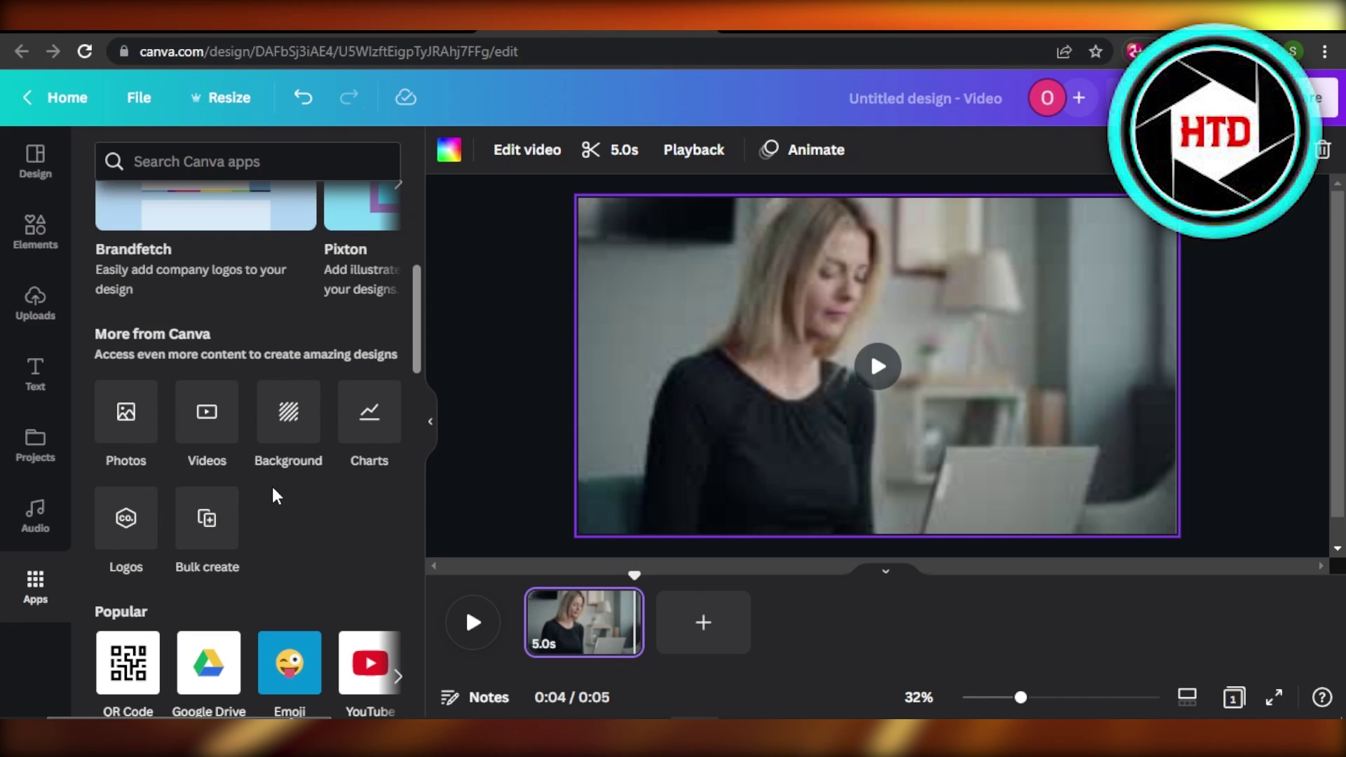
{"action": "left_click", "coordinate": [35, 514]}
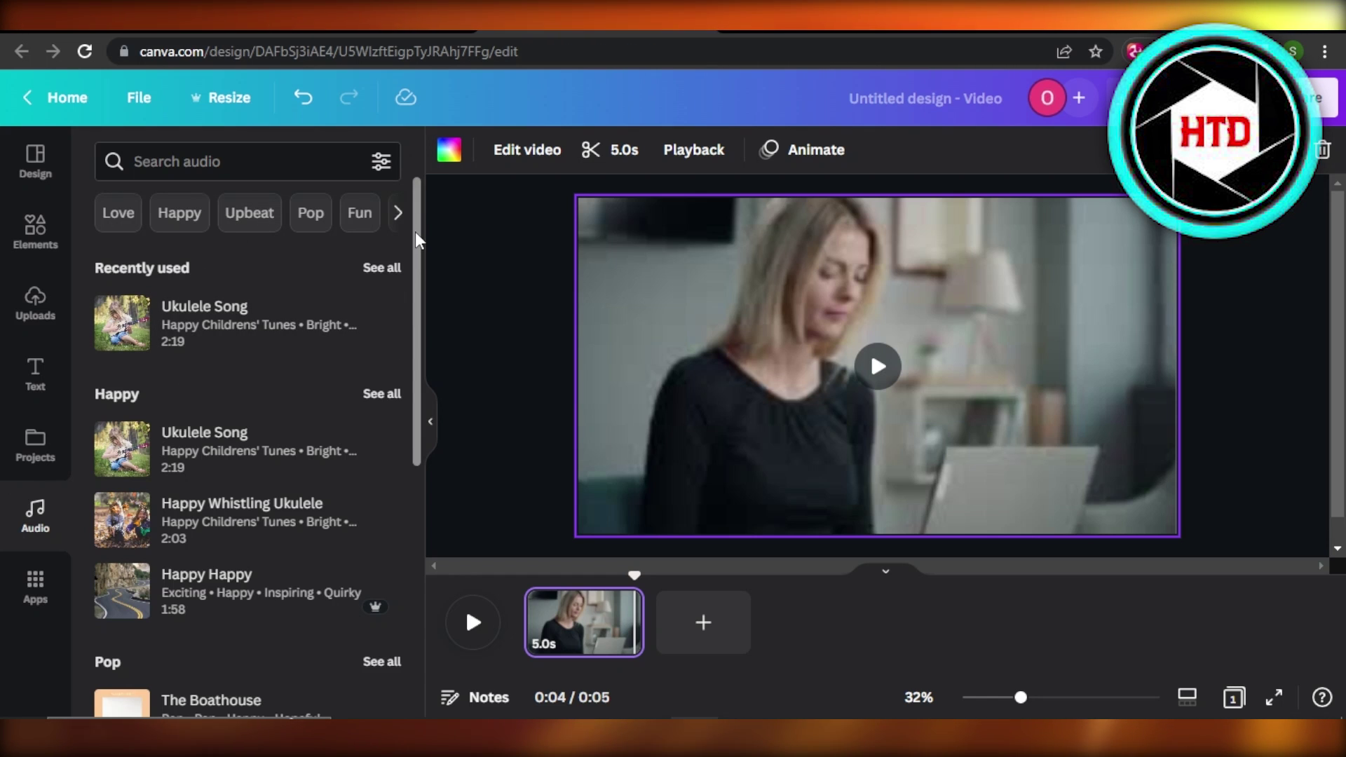
{"action": "left_click_drag", "start_coordinate": [418, 242], "coordinate": [416, 275]}
{"action": "scroll", "coordinate": [406, 522], "scroll_direction": "down", "scroll_amount": 2}
{"action": "scroll", "coordinate": [407, 522], "scroll_direction": "down", "scroll_amount": 1}
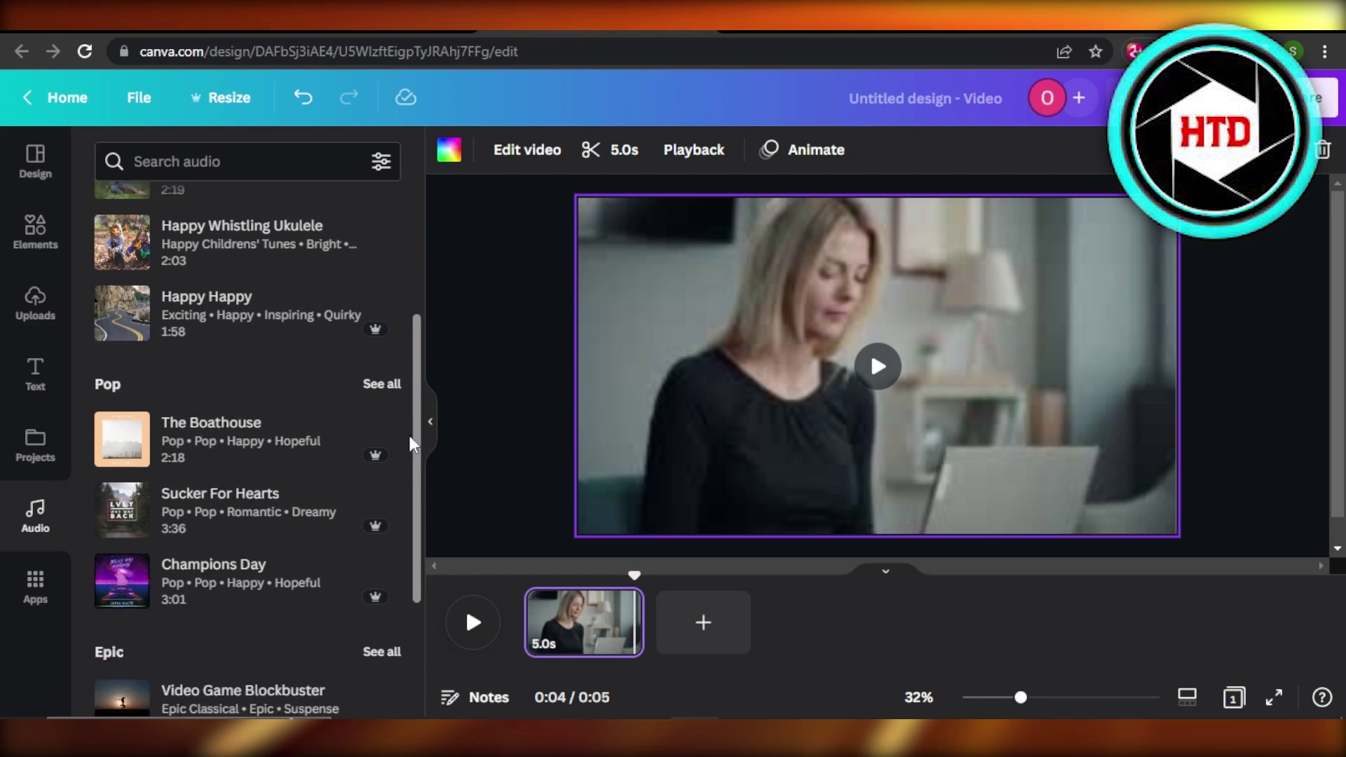
{"action": "scroll", "coordinate": [406, 521], "scroll_direction": "down", "scroll_amount": 3}
{"action": "mouse_move", "coordinate": [418, 421]}
{"action": "left_mouse_down"}
{"action": "mouse_move", "coordinate": [419, 496]}
{"action": "mouse_move", "coordinate": [419, 245]}
{"action": "left_mouse_up"}
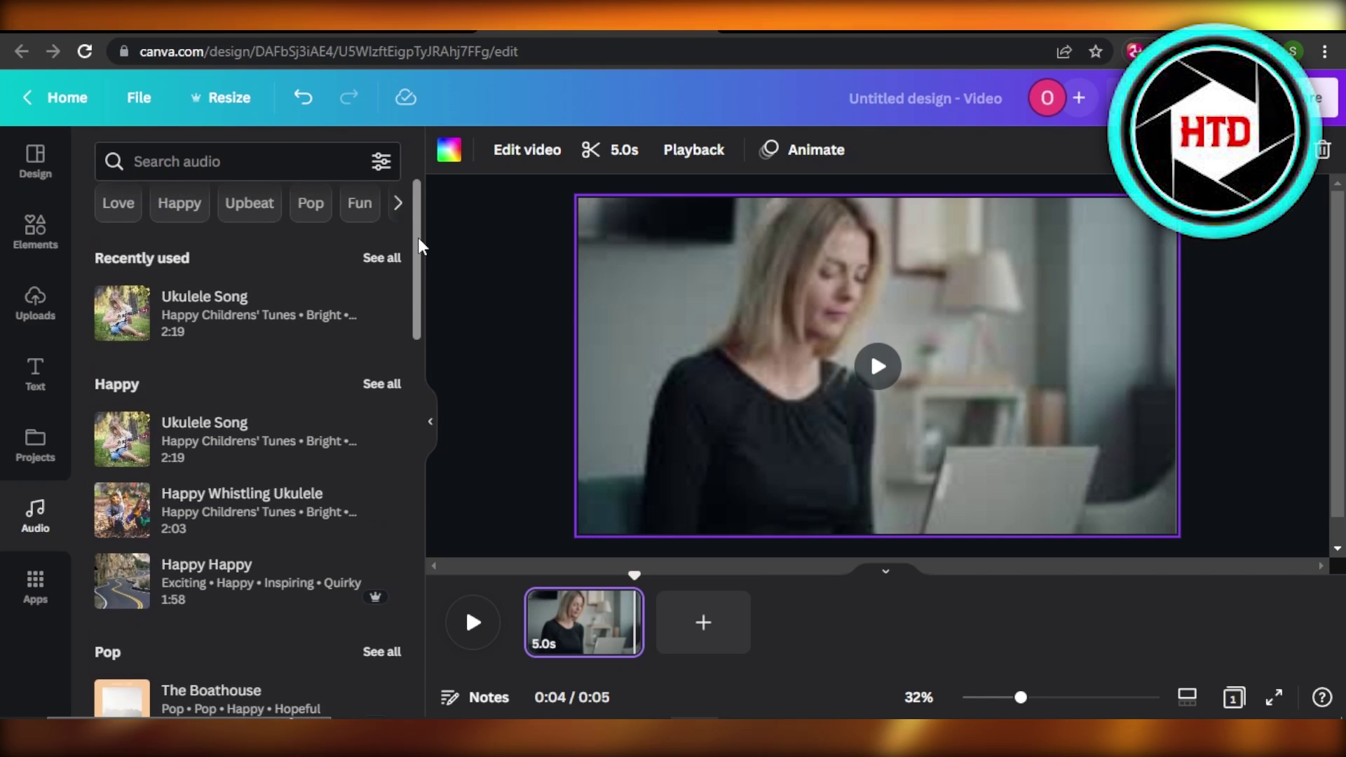
{"action": "scroll", "coordinate": [416, 253], "scroll_direction": "up", "scroll_amount": 1}
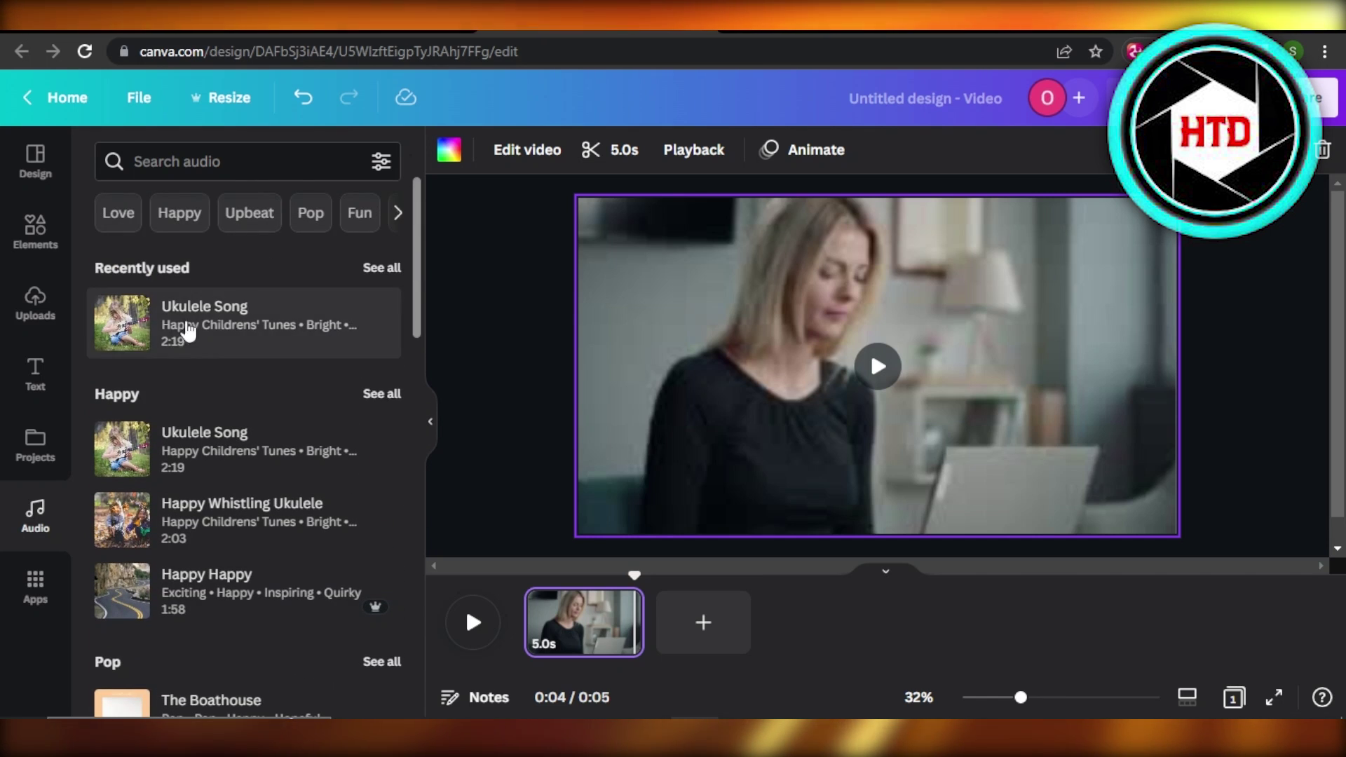
{"action": "left_click_drag", "start_coordinate": [416, 258], "coordinate": [418, 465]}
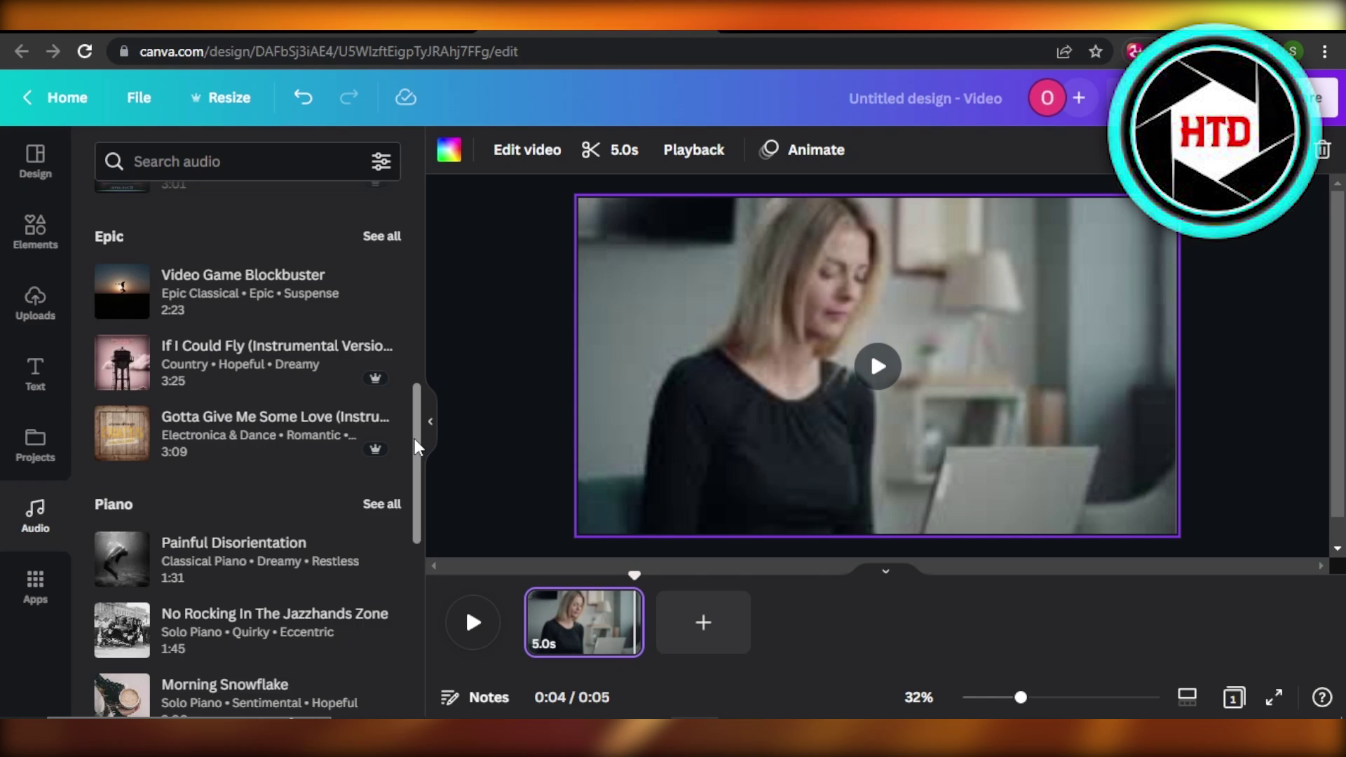
{"action": "mouse_move", "coordinate": [418, 442]}
{"action": "left_mouse_down"}
{"action": "mouse_move", "coordinate": [417, 517]}
{"action": "mouse_move", "coordinate": [418, 233]}
{"action": "left_mouse_up"}
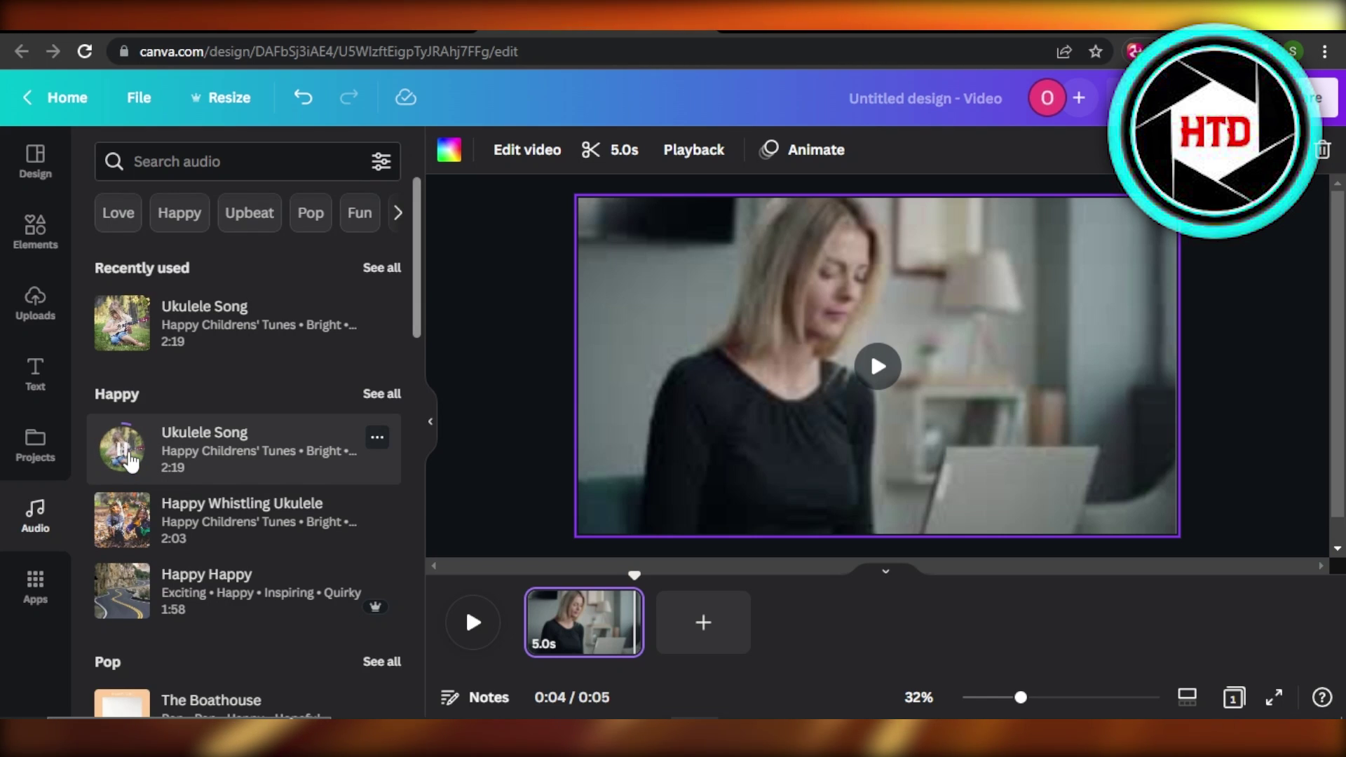
{"action": "left_click", "coordinate": [124, 450]}
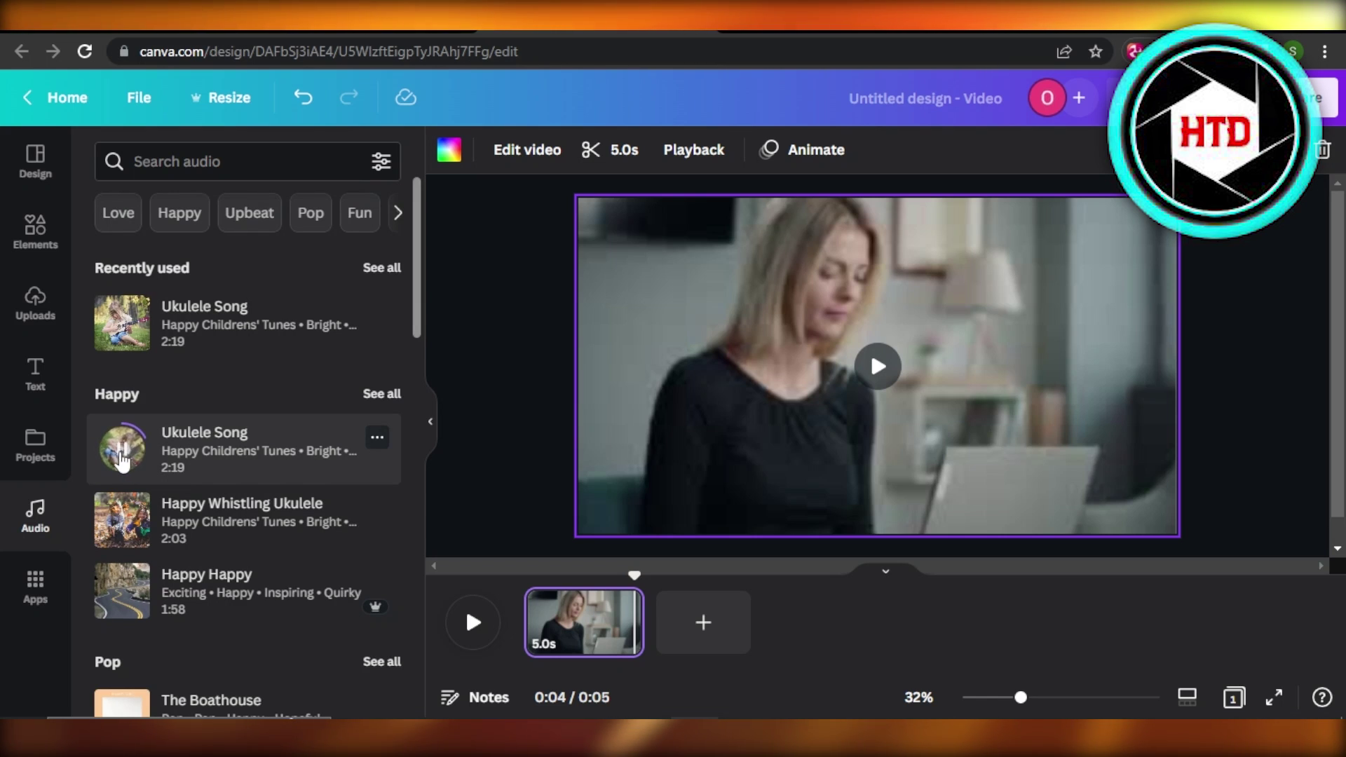
{"action": "left_click", "coordinate": [122, 520]}
{"action": "scroll", "coordinate": [421, 364], "scroll_direction": "down", "scroll_amount": 2}
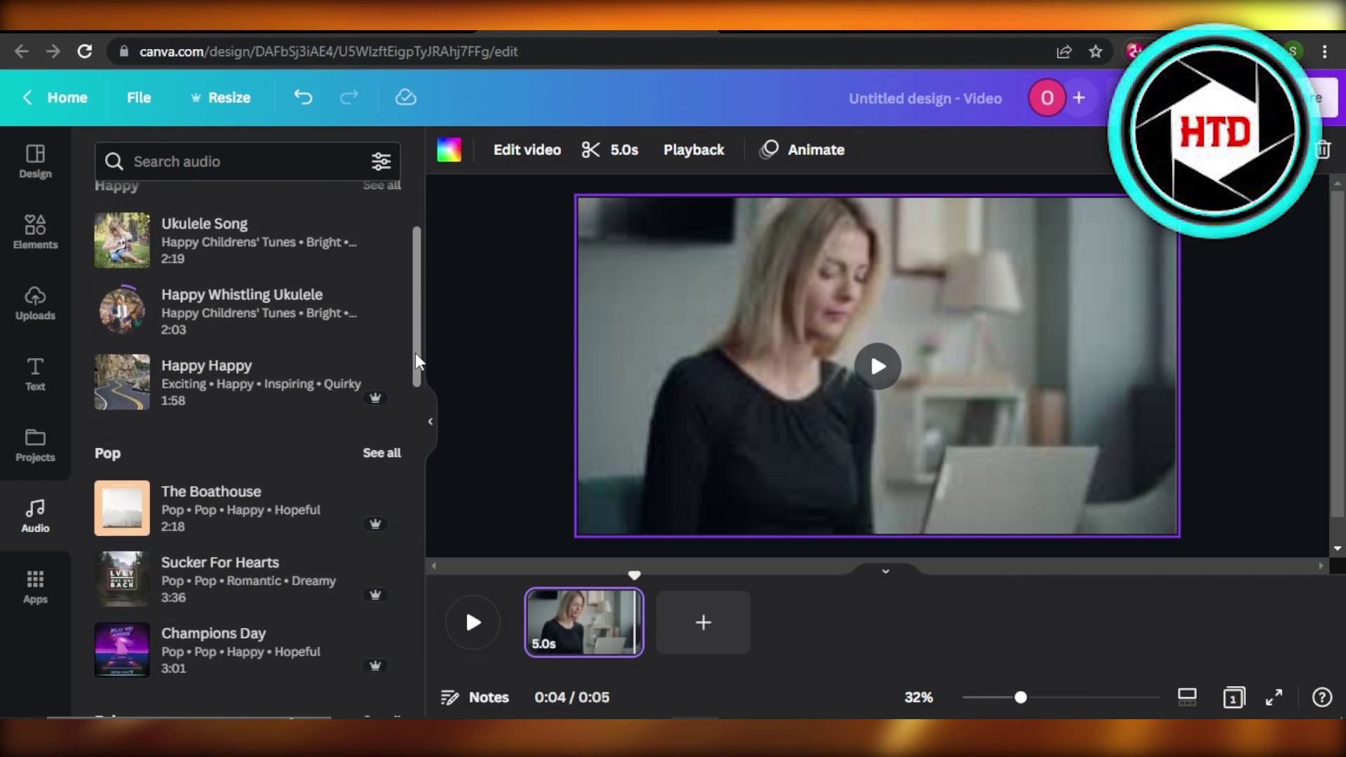
{"action": "scroll", "coordinate": [418, 396], "scroll_direction": "down", "scroll_amount": 2}
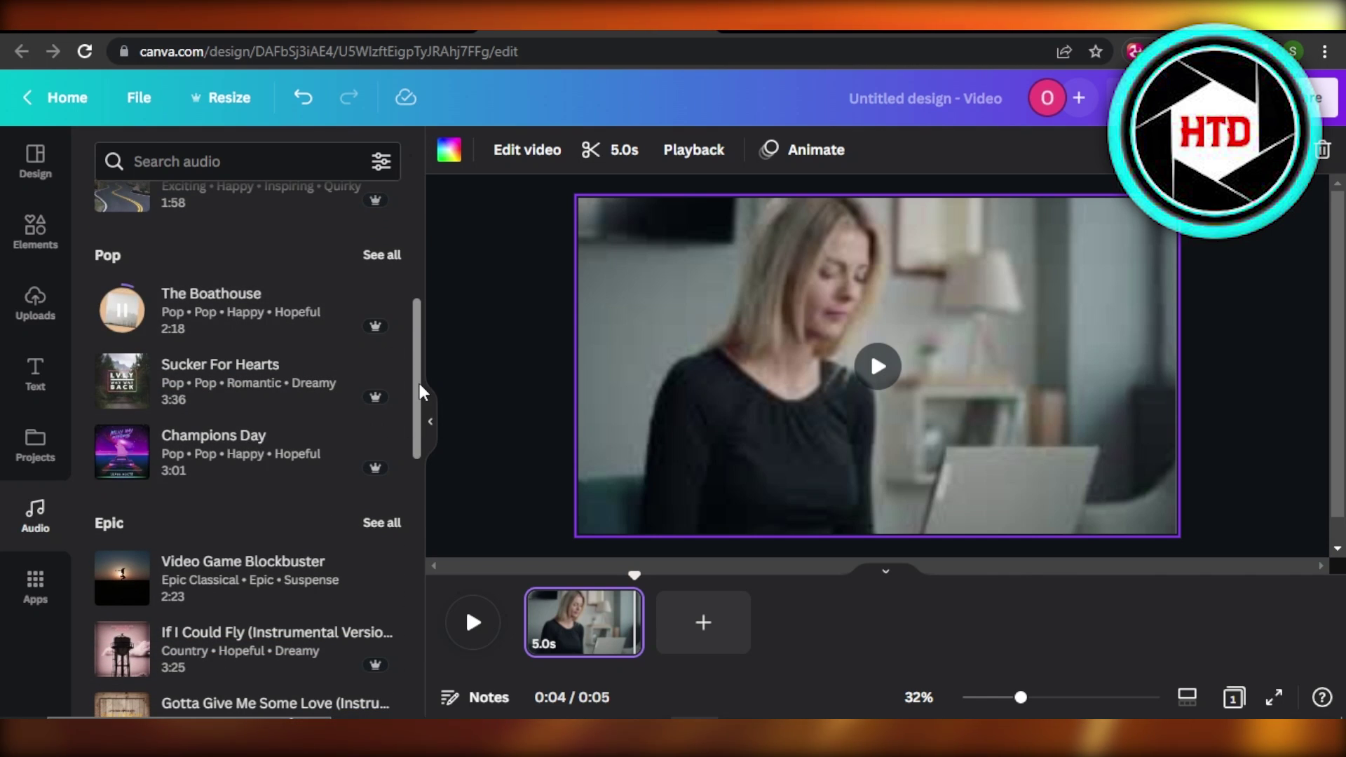
{"action": "scroll", "coordinate": [421, 431], "scroll_direction": "down", "scroll_amount": 2}
{"action": "left_click", "coordinate": [124, 452]}
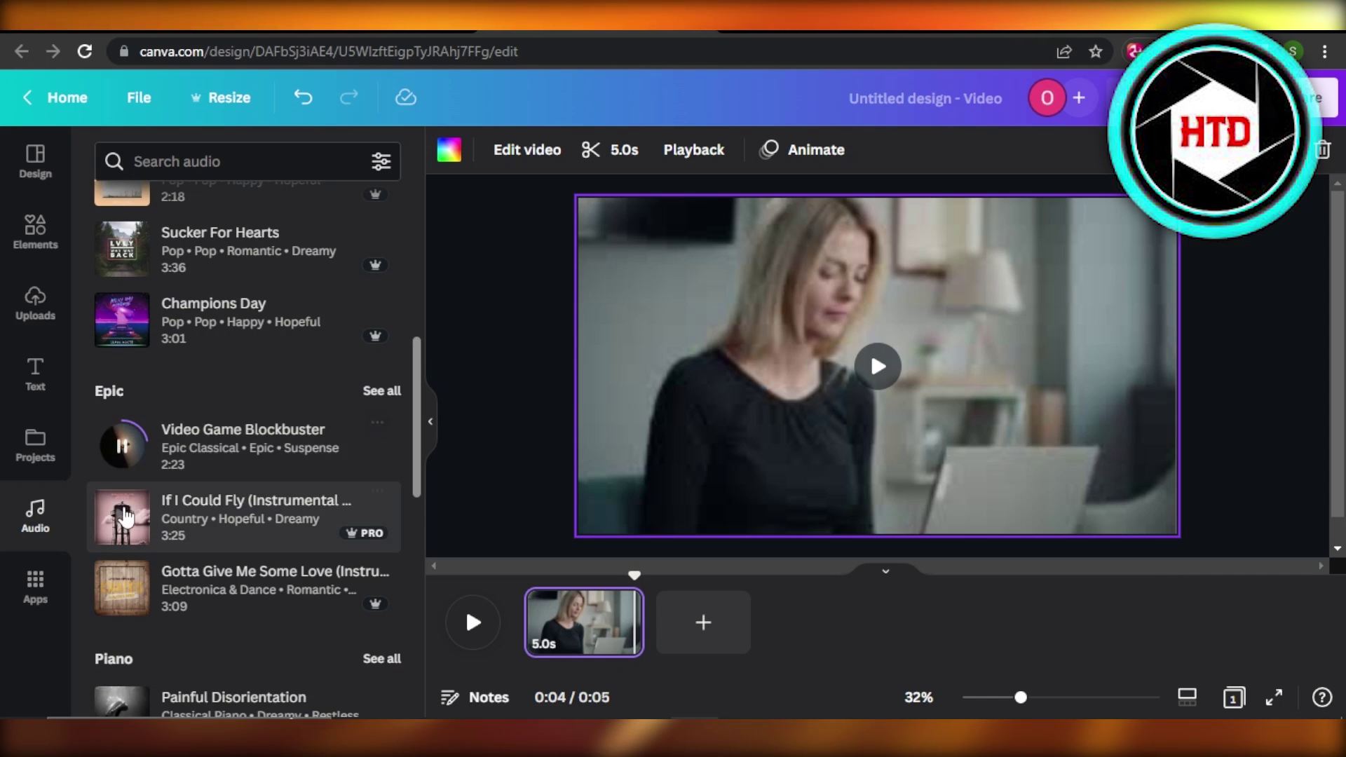
{"action": "left_click", "coordinate": [122, 518]}
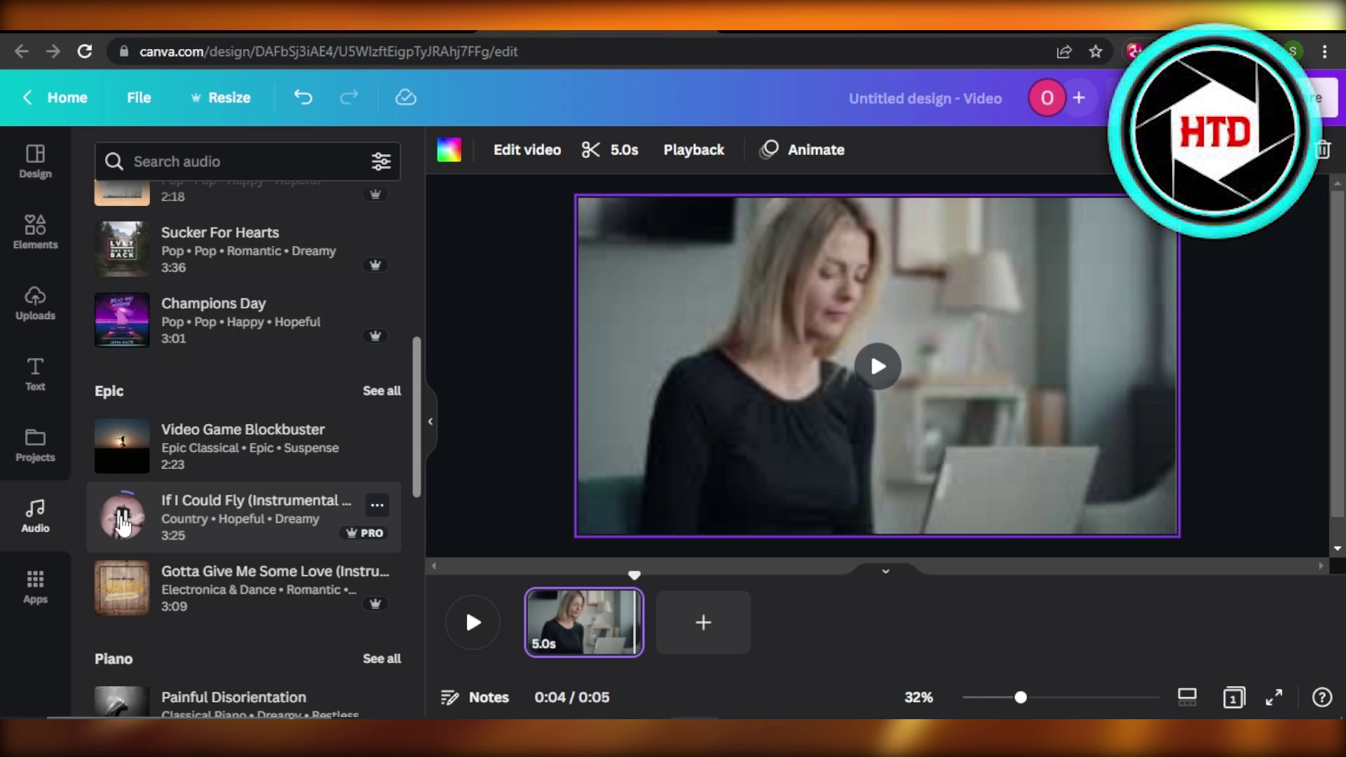
{"action": "left_click", "coordinate": [126, 518]}
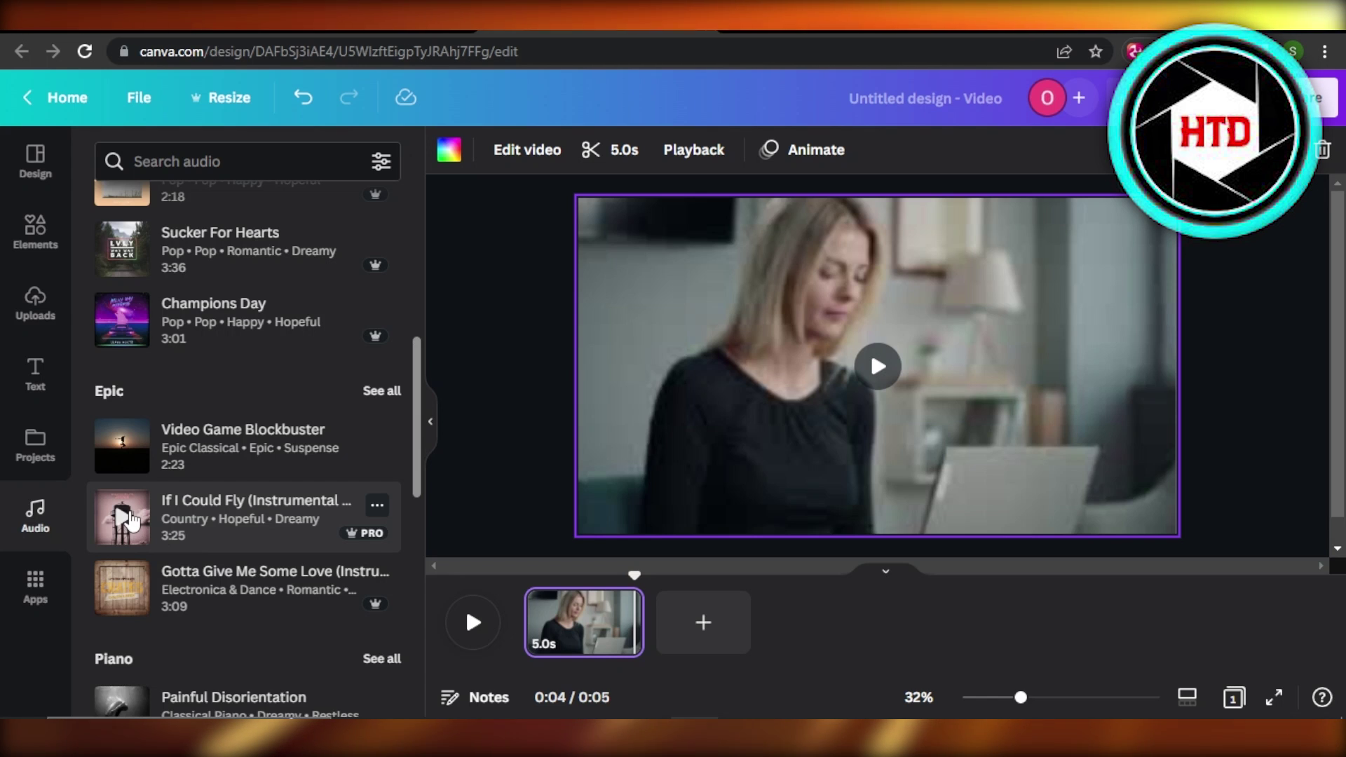
Place If I Could Fly under the clip, nudge its end shorter, and keep it selected
{"action": "left_click", "coordinate": [134, 519]}
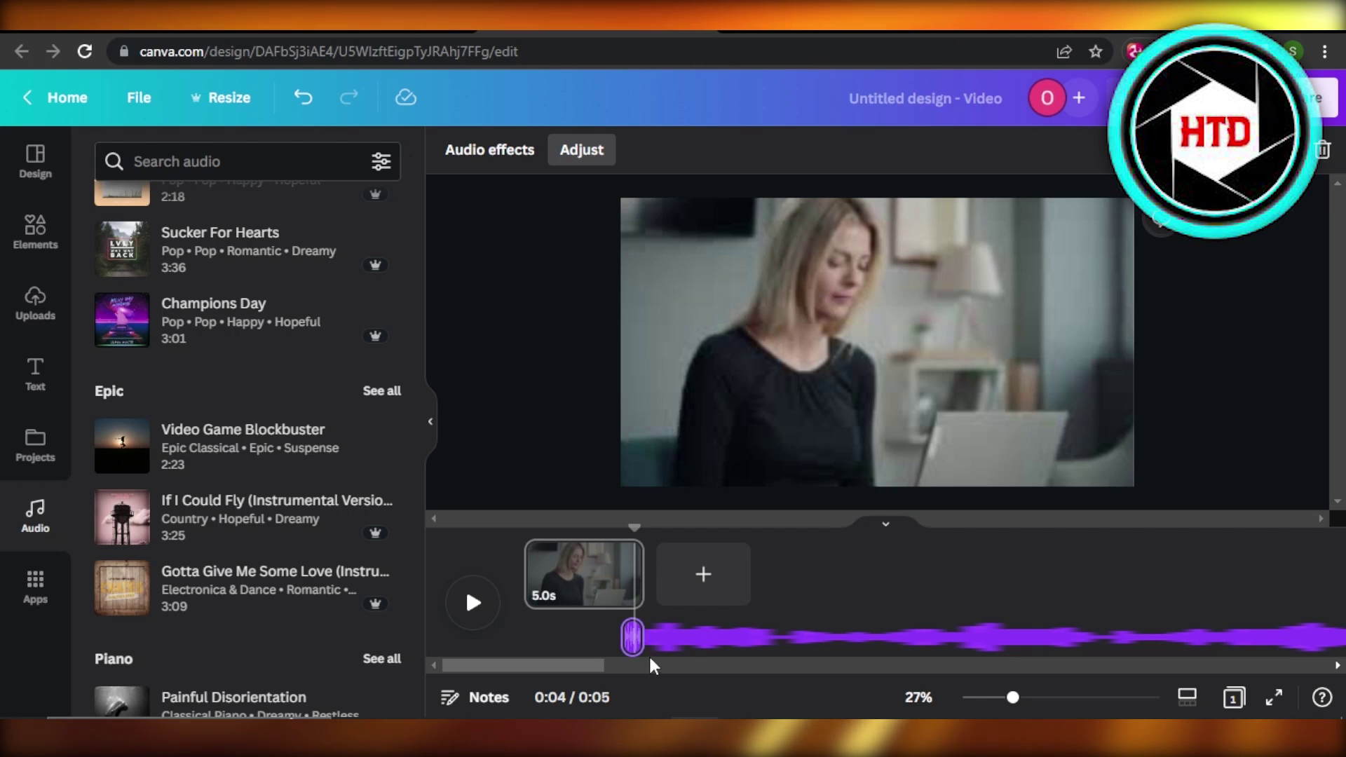
{"action": "mouse_move", "coordinate": [590, 668]}
{"action": "left_mouse_down"}
{"action": "mouse_move", "coordinate": [623, 667]}
{"action": "mouse_move", "coordinate": [590, 668]}
{"action": "left_mouse_up"}
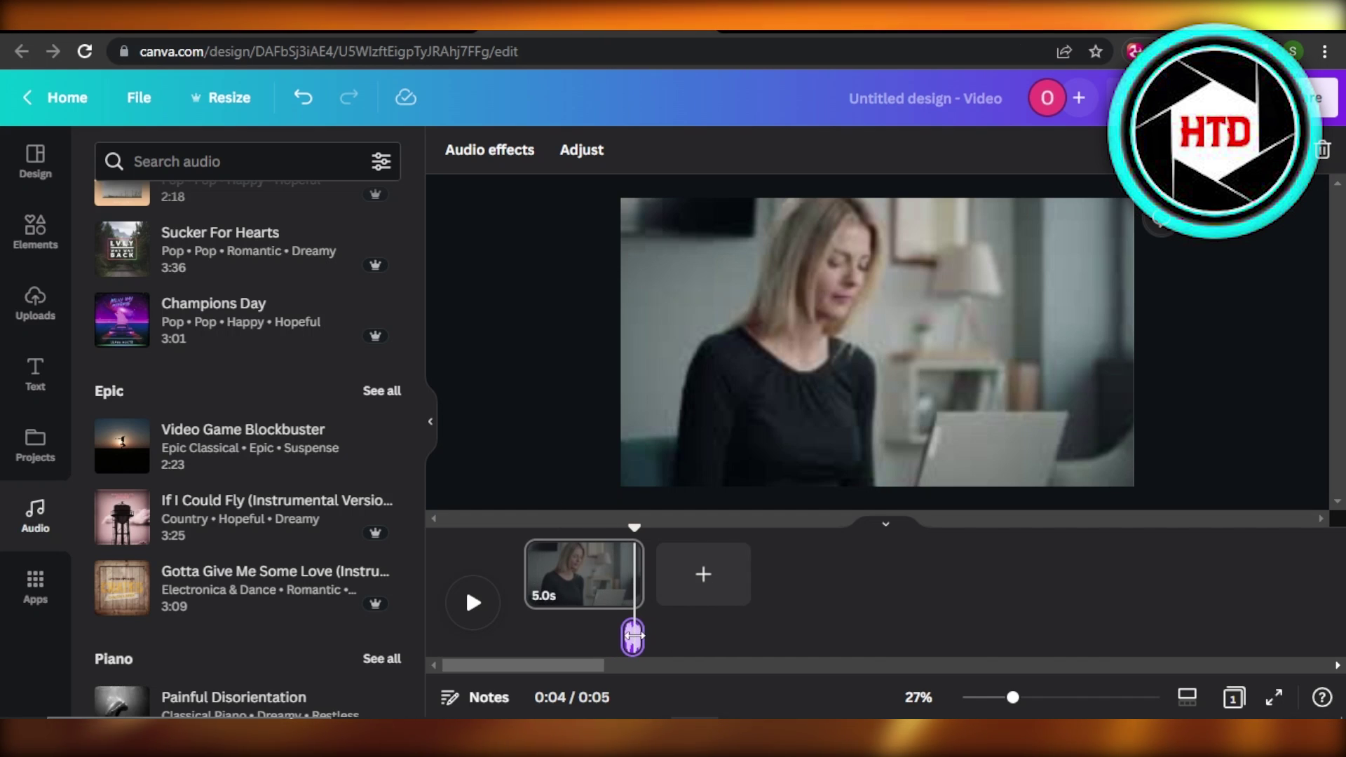
{"action": "left_click_drag", "start_coordinate": [632, 638], "coordinate": [626, 639]}
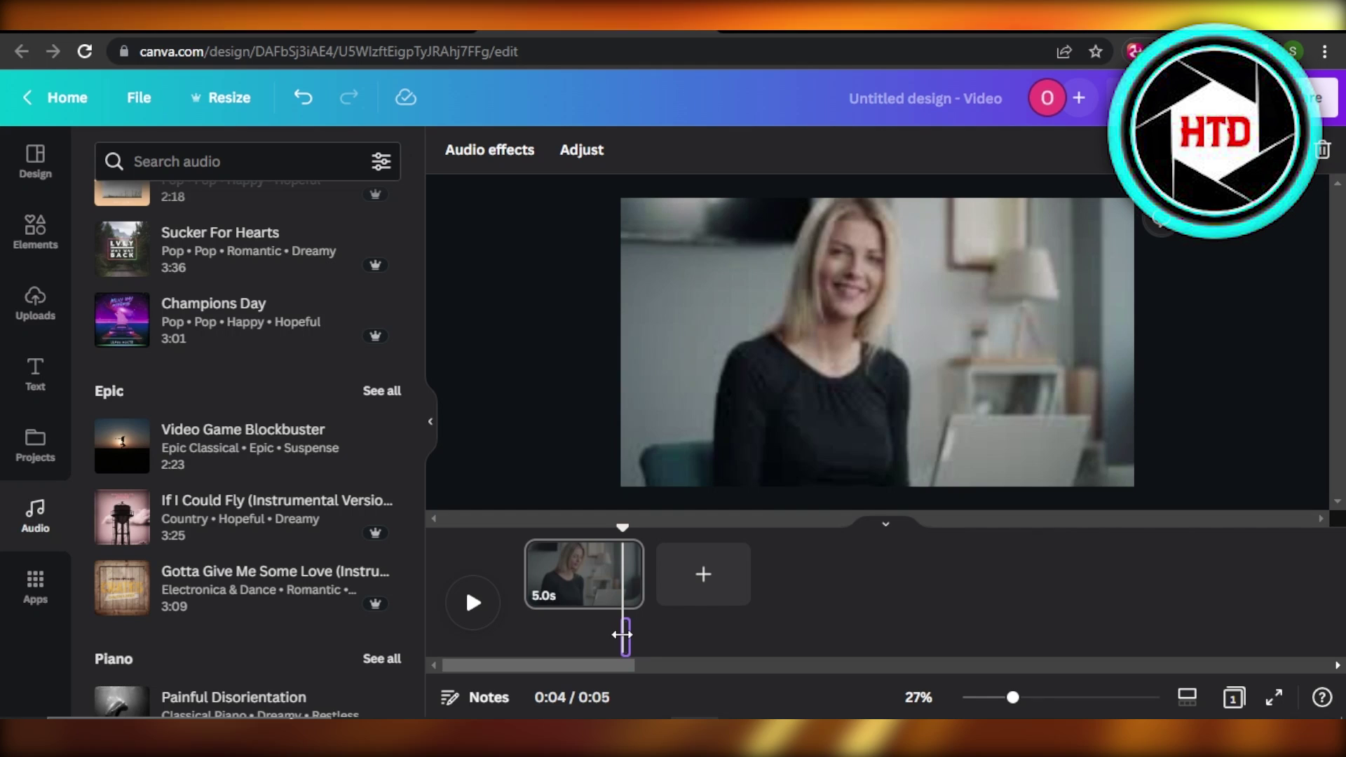
{"action": "left_click", "coordinate": [595, 638]}
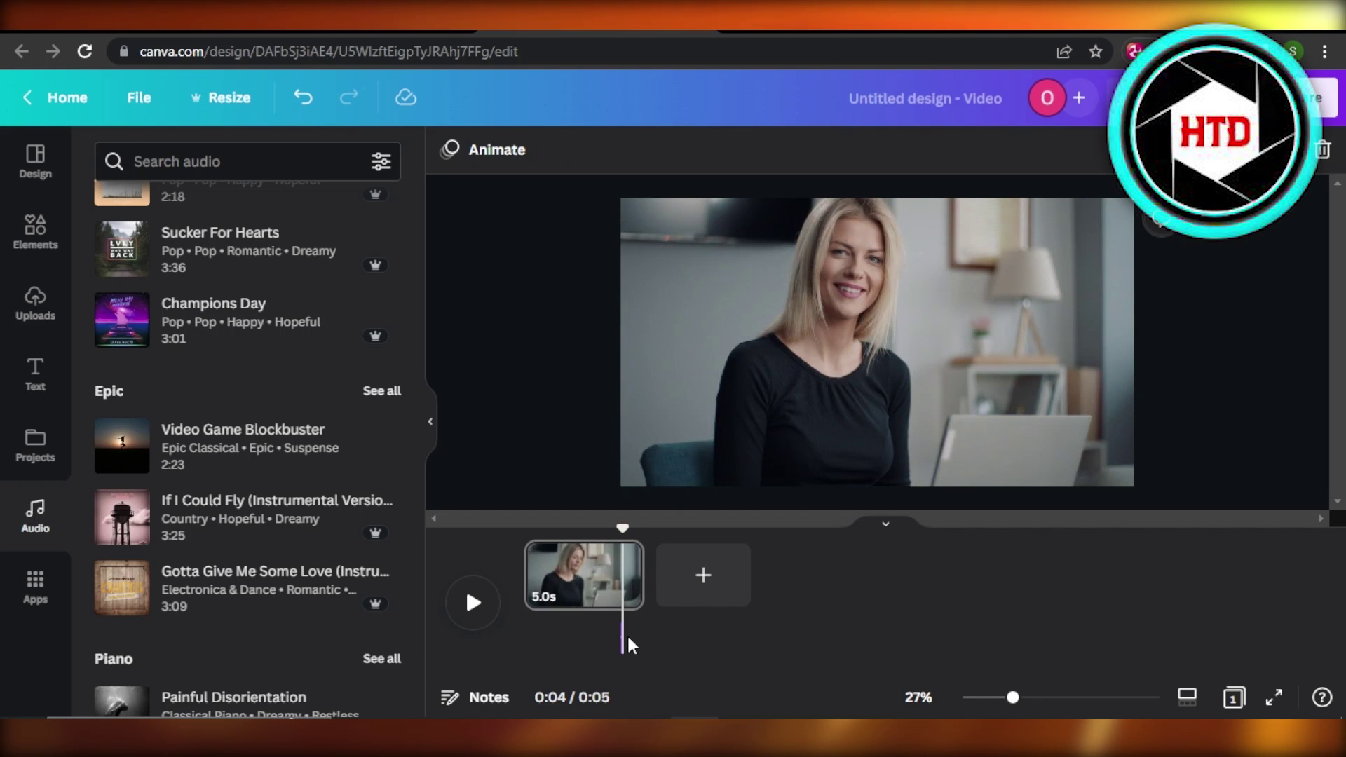
{"action": "left_click", "coordinate": [547, 642]}
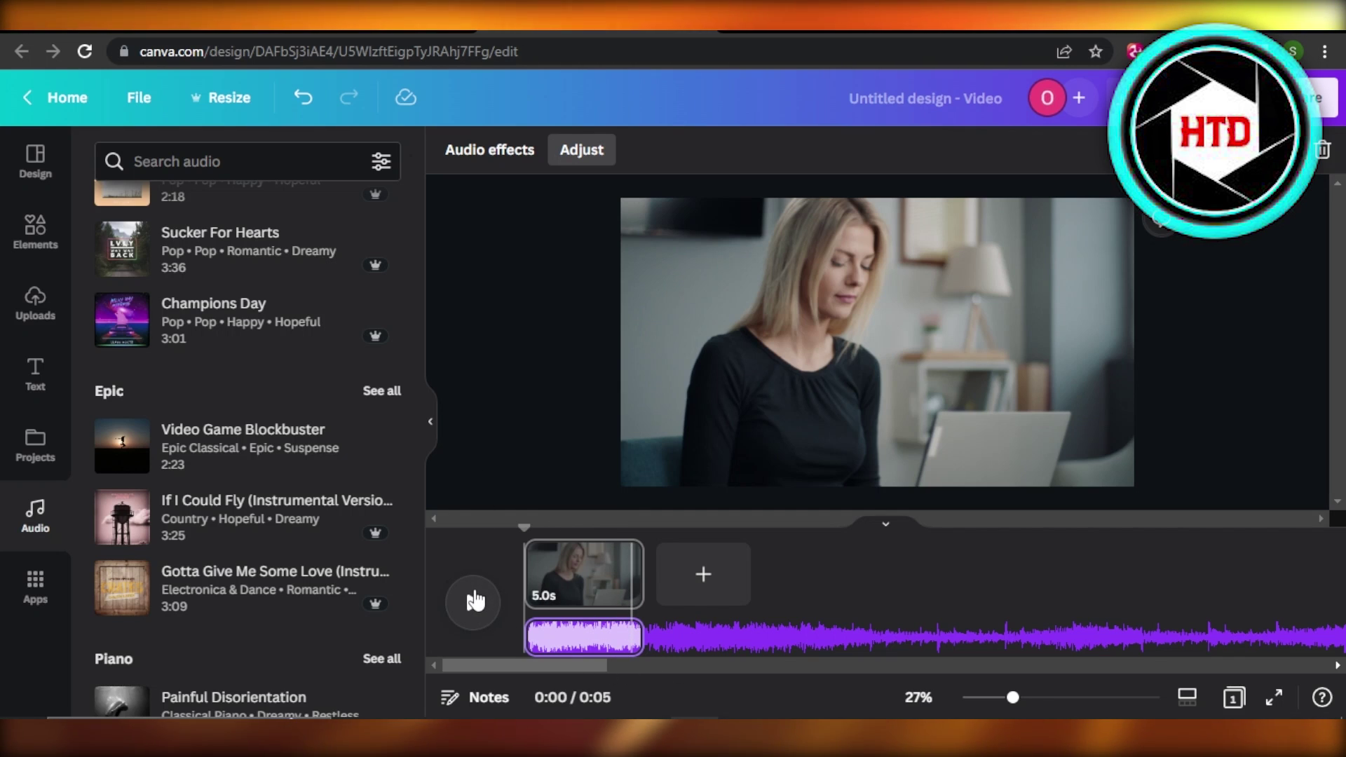
Preview the 5-second clip with its trimmed music from the start
{"action": "left_click", "coordinate": [473, 603]}
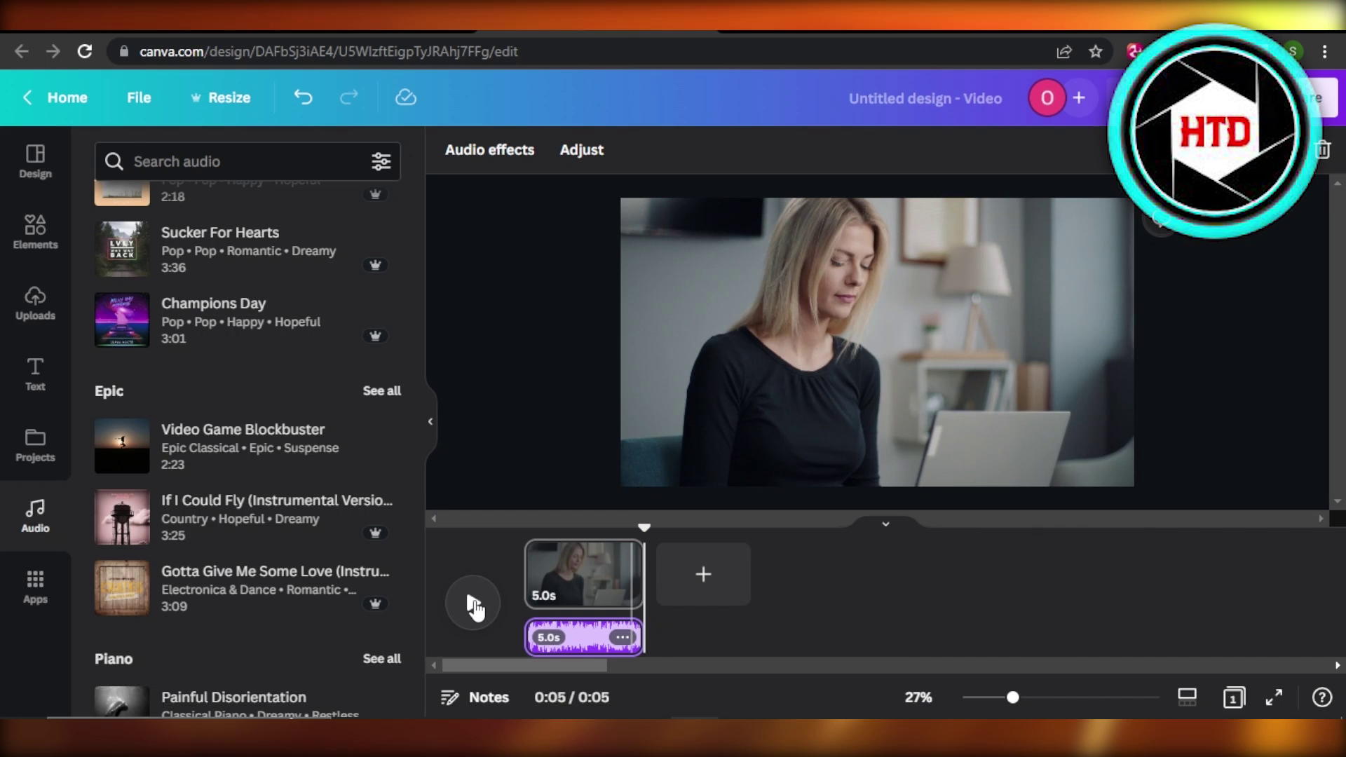
Lower the music track's volume slightly via its options menu, then deselect it
{"action": "left_click", "coordinate": [623, 637]}
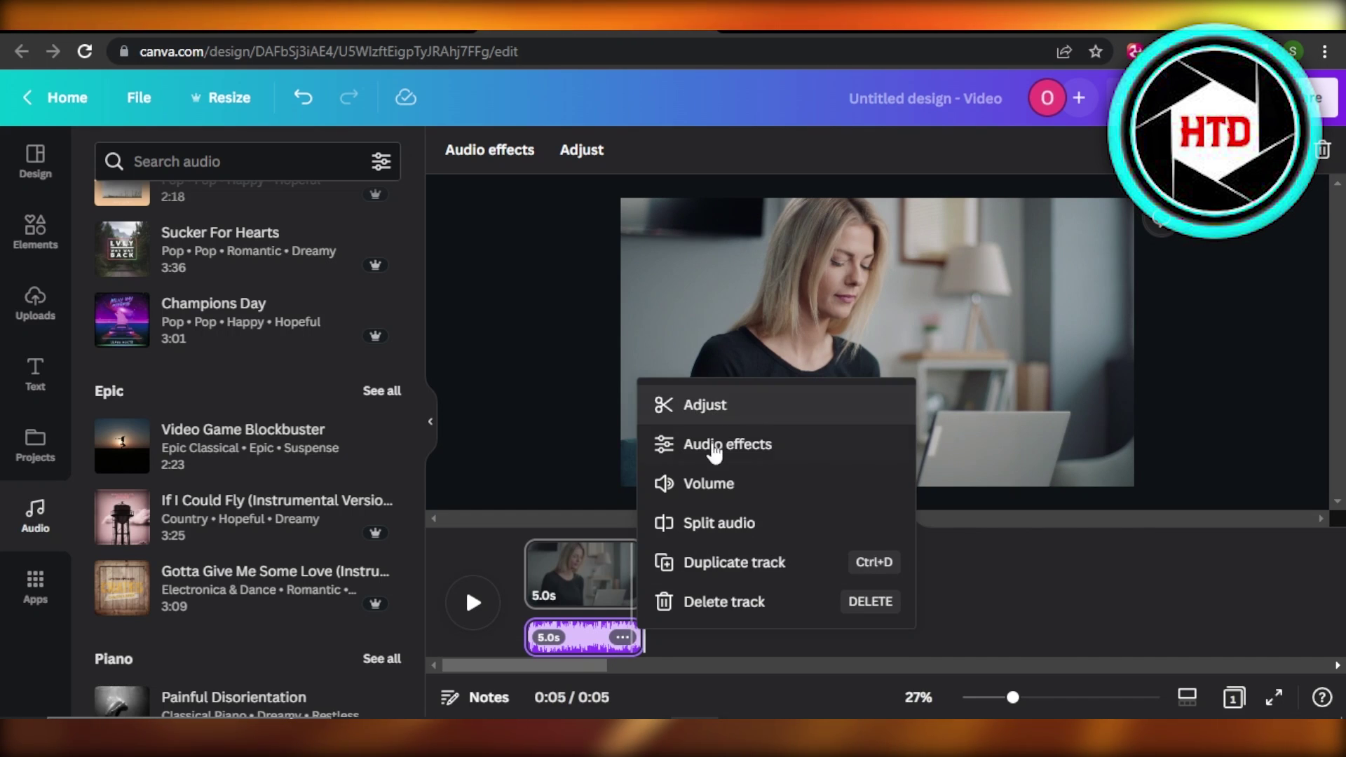
{"action": "left_click", "coordinate": [713, 484]}
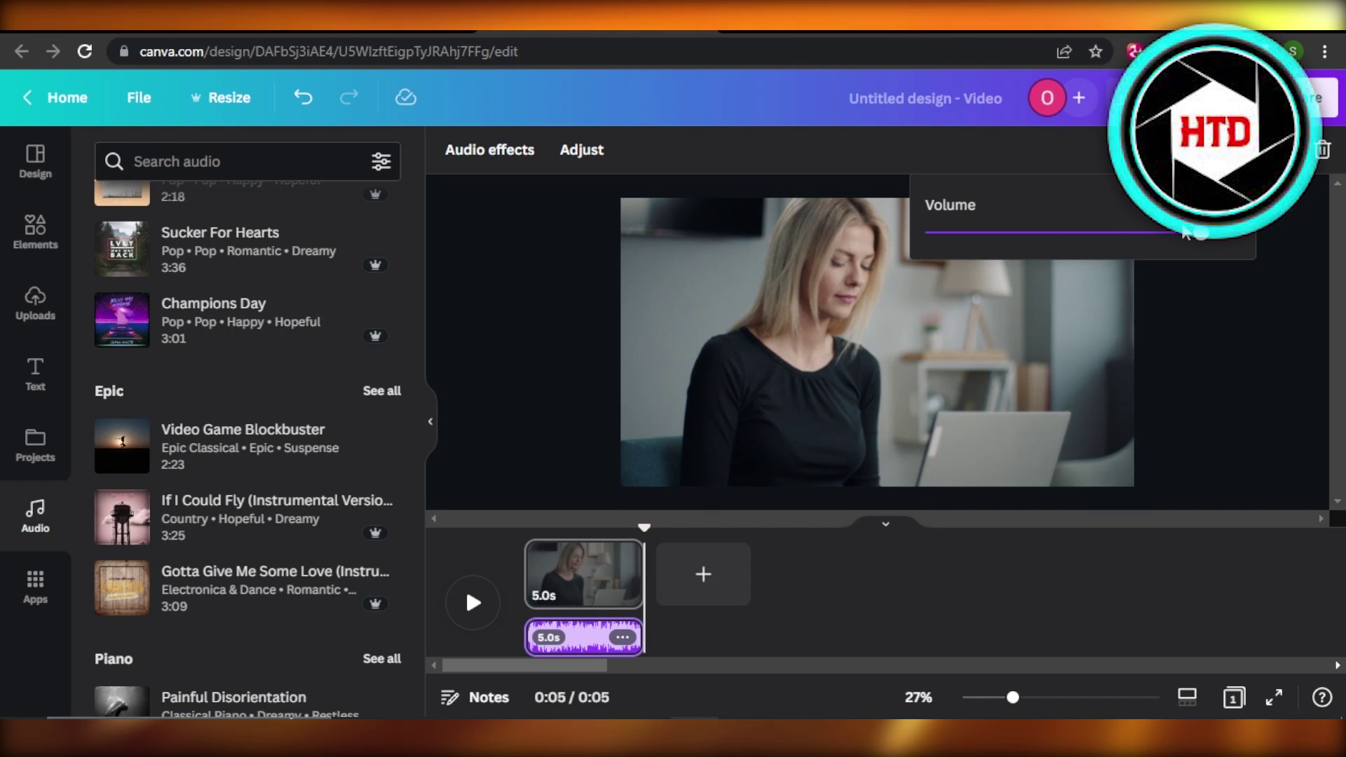
{"action": "left_click_drag", "start_coordinate": [1200, 241], "coordinate": [1107, 247]}
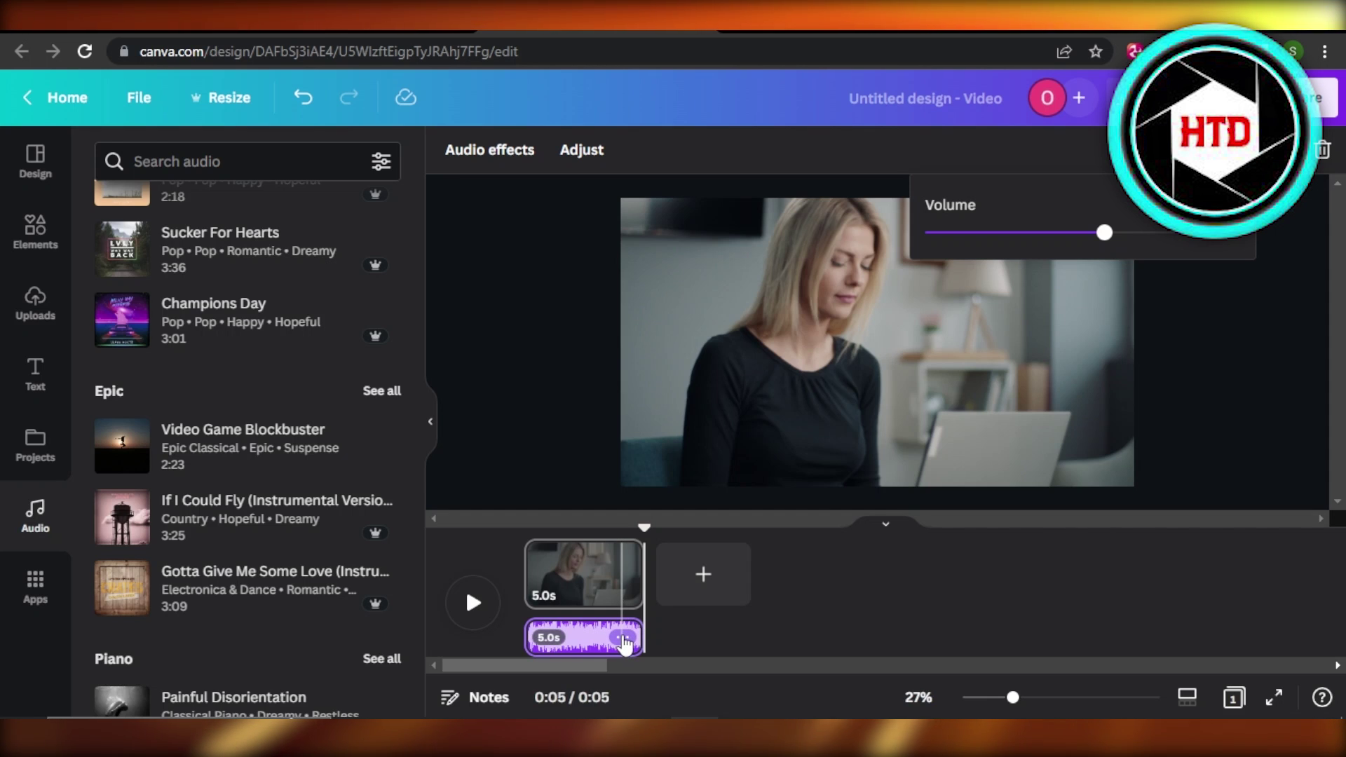
{"action": "left_click", "coordinate": [624, 638]}
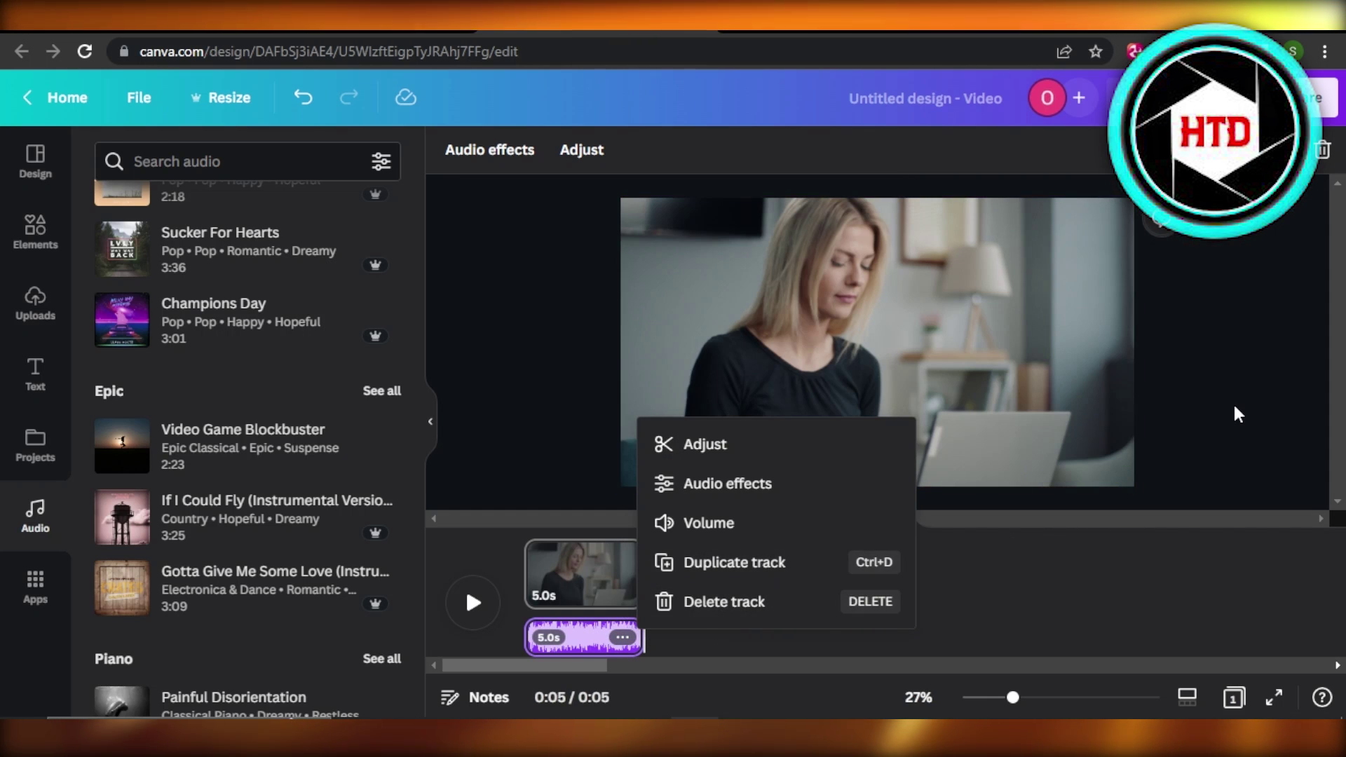
{"action": "left_click", "coordinate": [880, 485]}
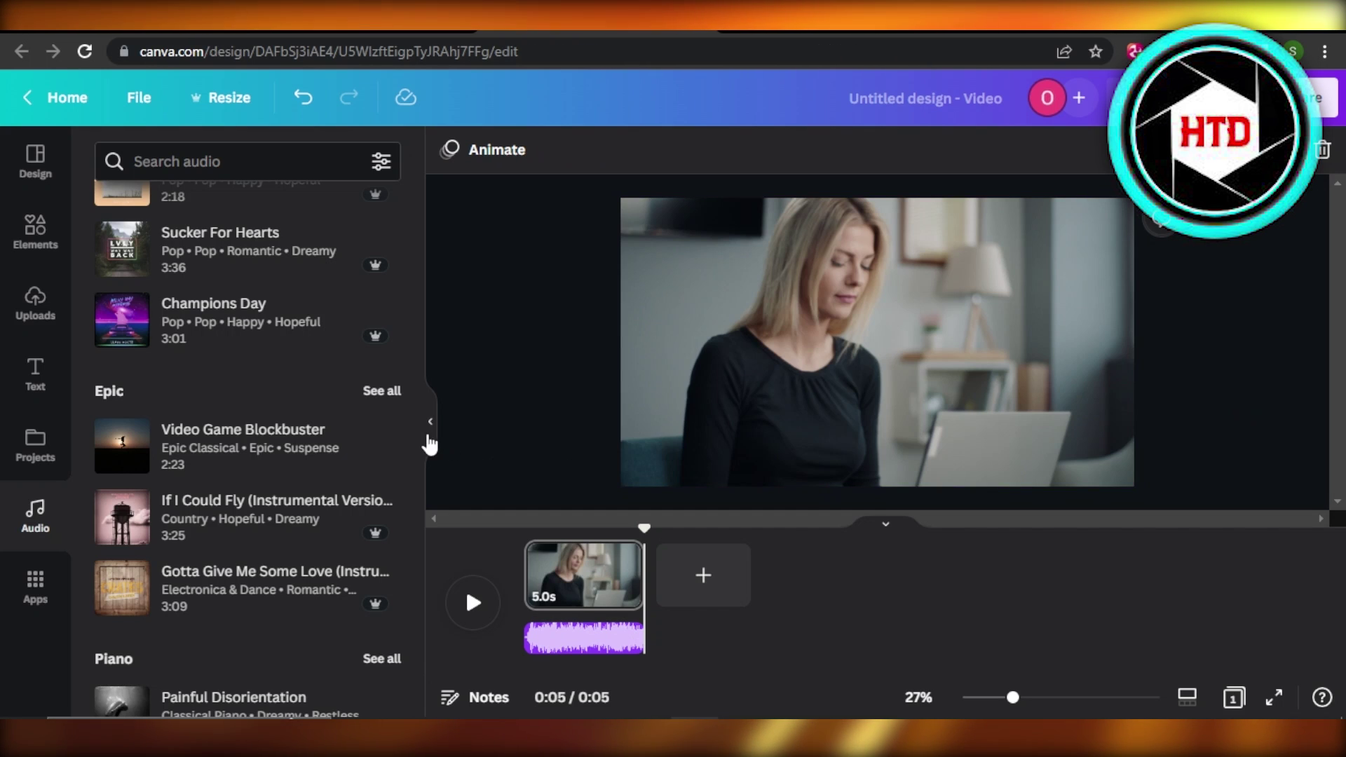